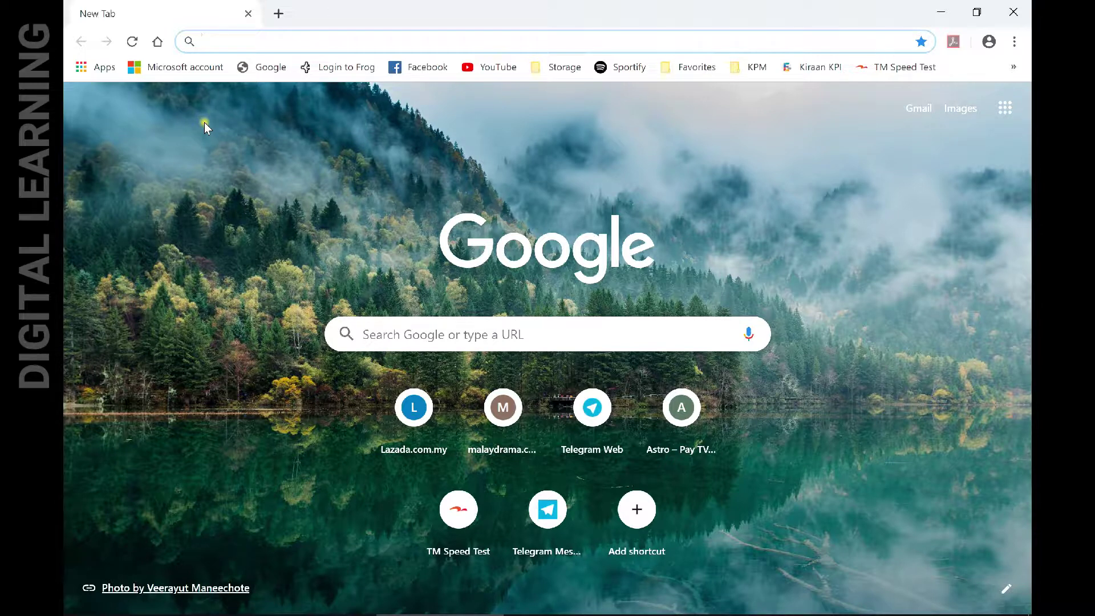
Step: Search for the portal.moe.edu.my address and open the Portal MoE Digital Learning login page
text(htpp)
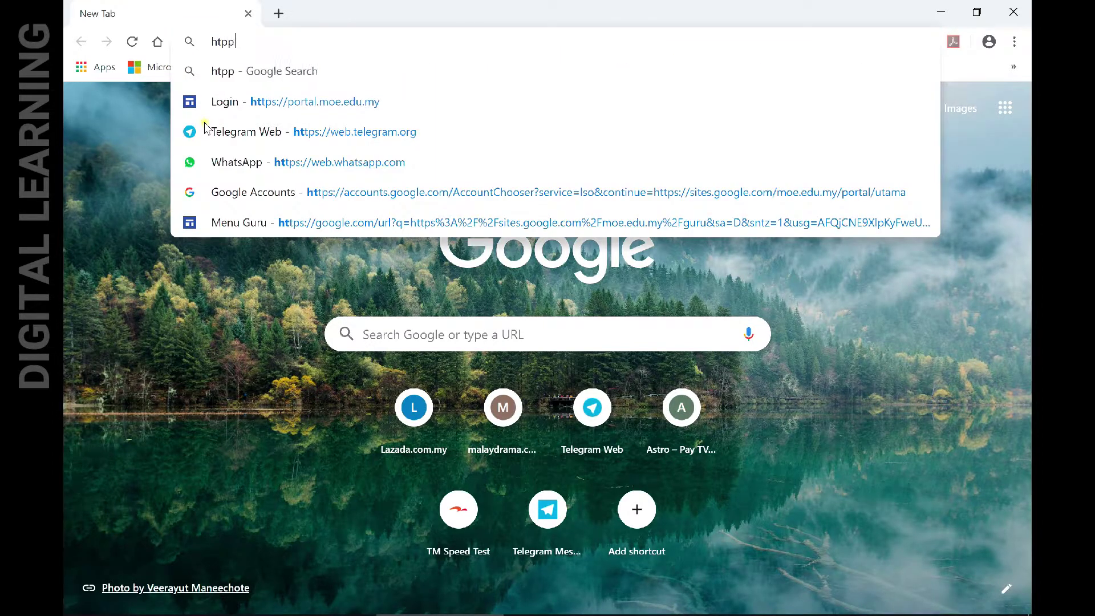
click(283, 102)
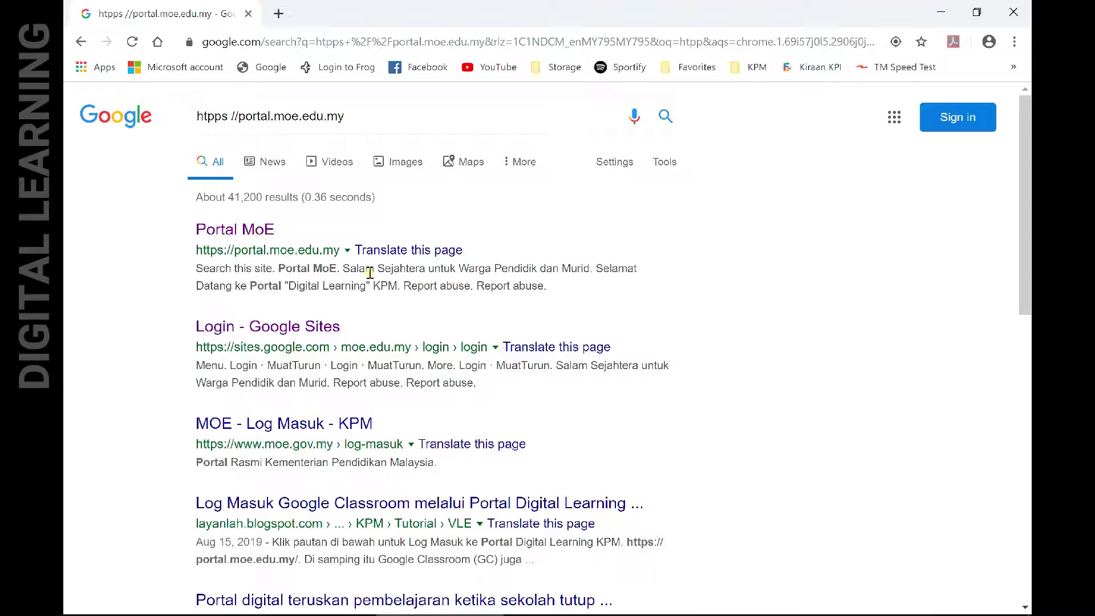
click(251, 231)
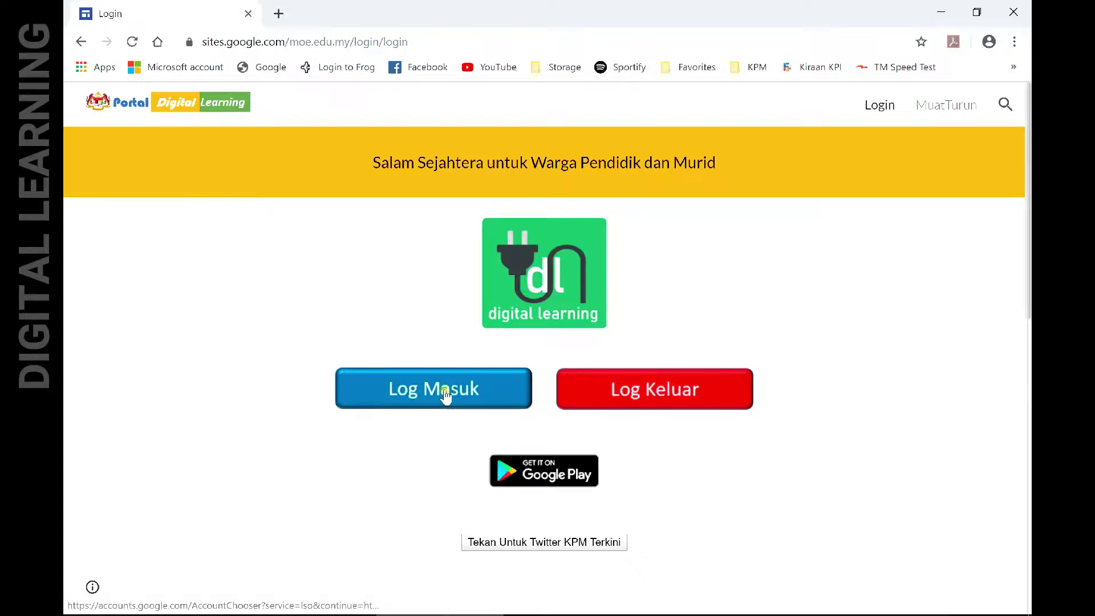
Step: Choose Log Masuk so Google's sign-in page opens in a new tab
click(445, 394)
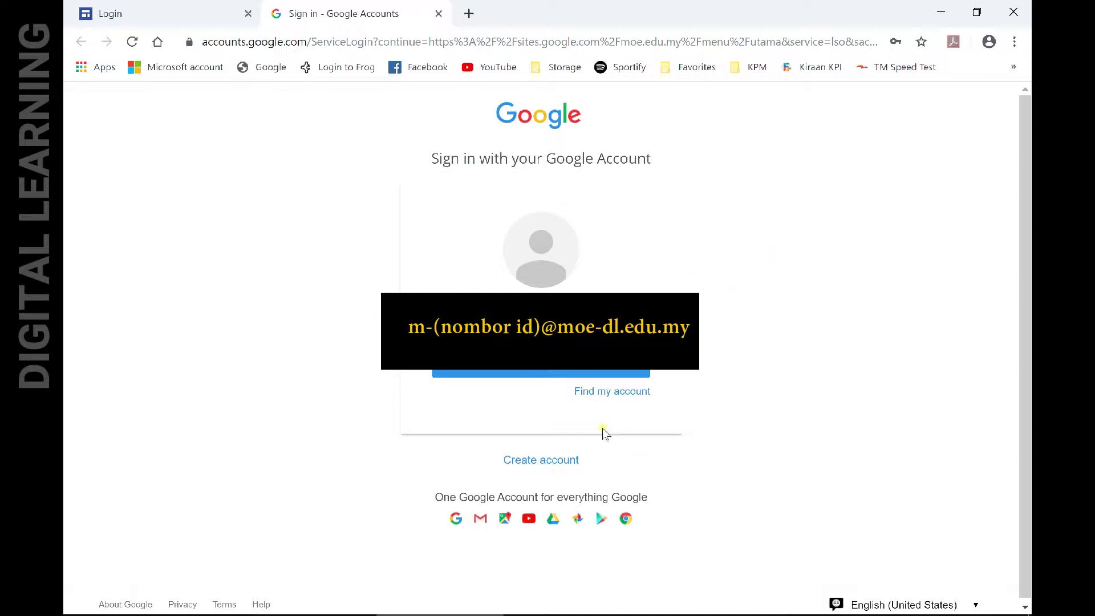
Step: Enter the school account's email, then its password, and sign in
click(539, 372)
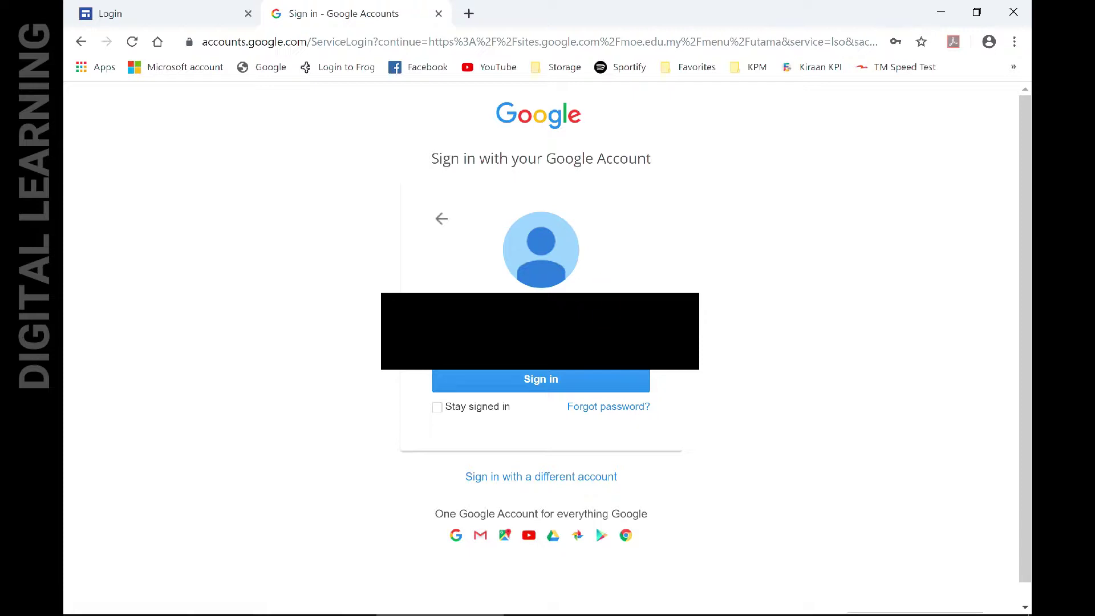
click(546, 381)
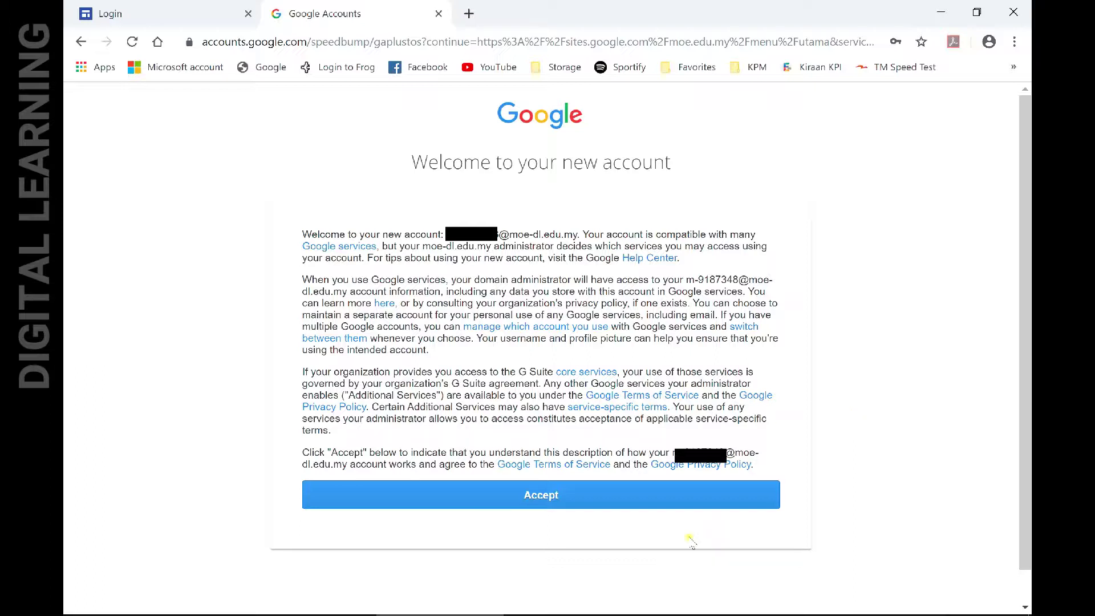
Step: Accept the terms on the 'Welcome to your new account' page
click(547, 499)
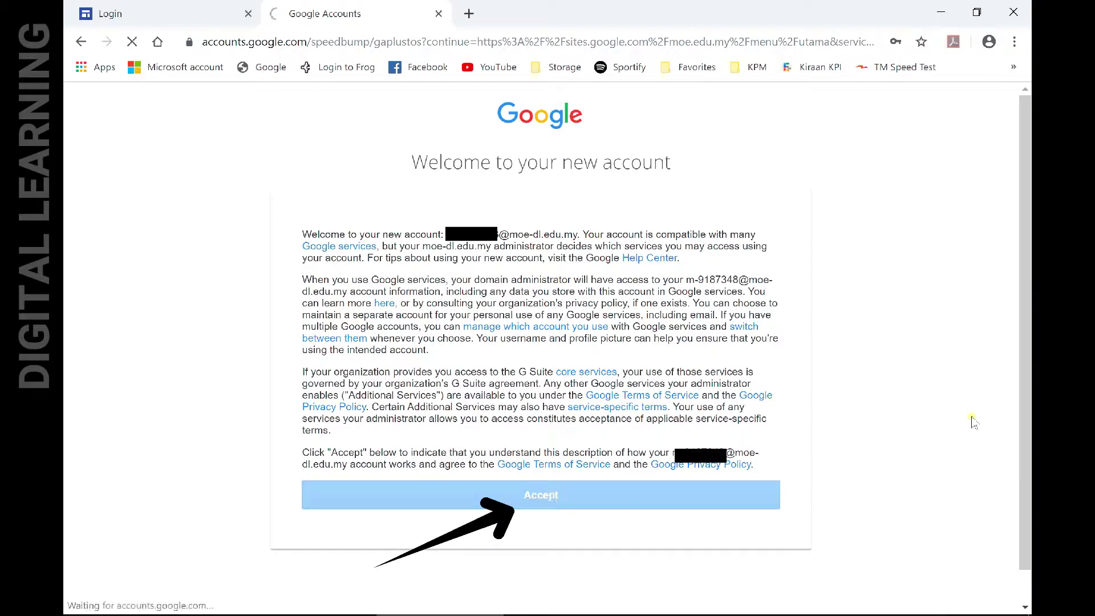
scroll(860, 365, down, 1)
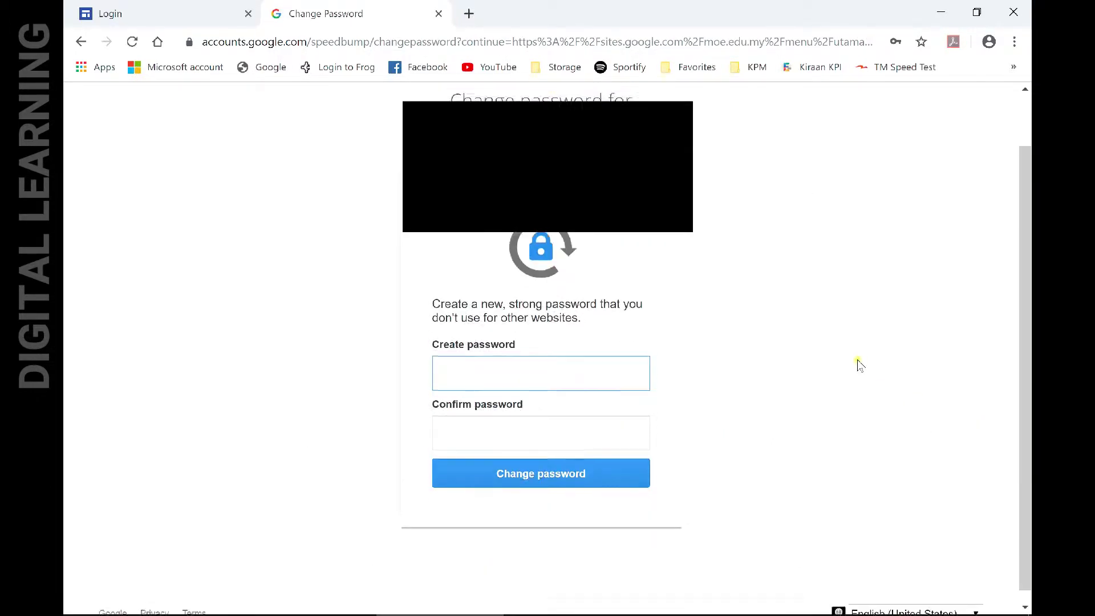
scroll(860, 365, up, 1)
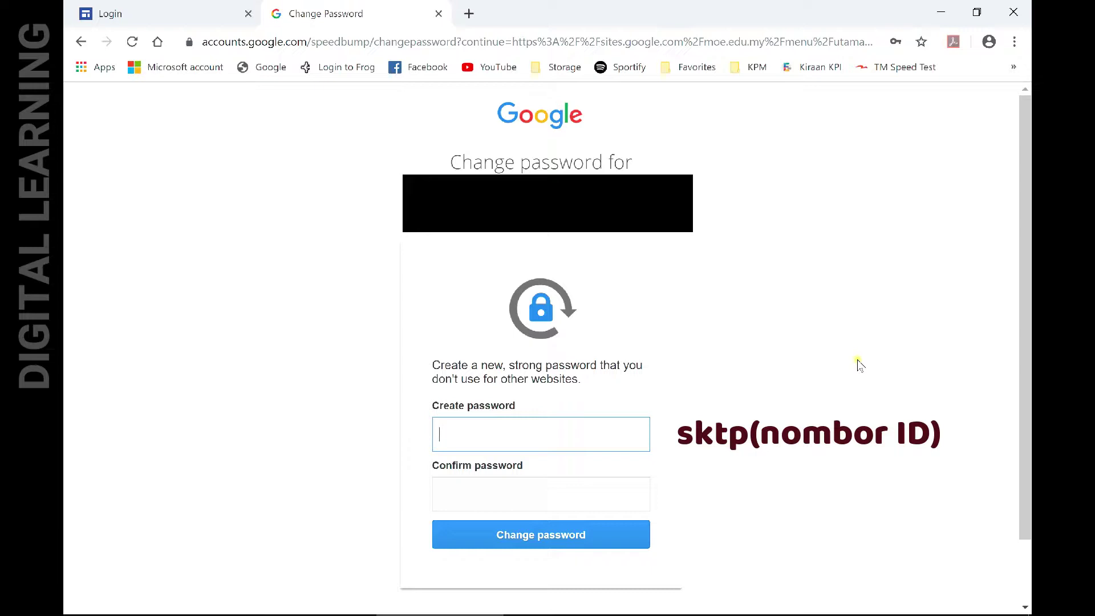
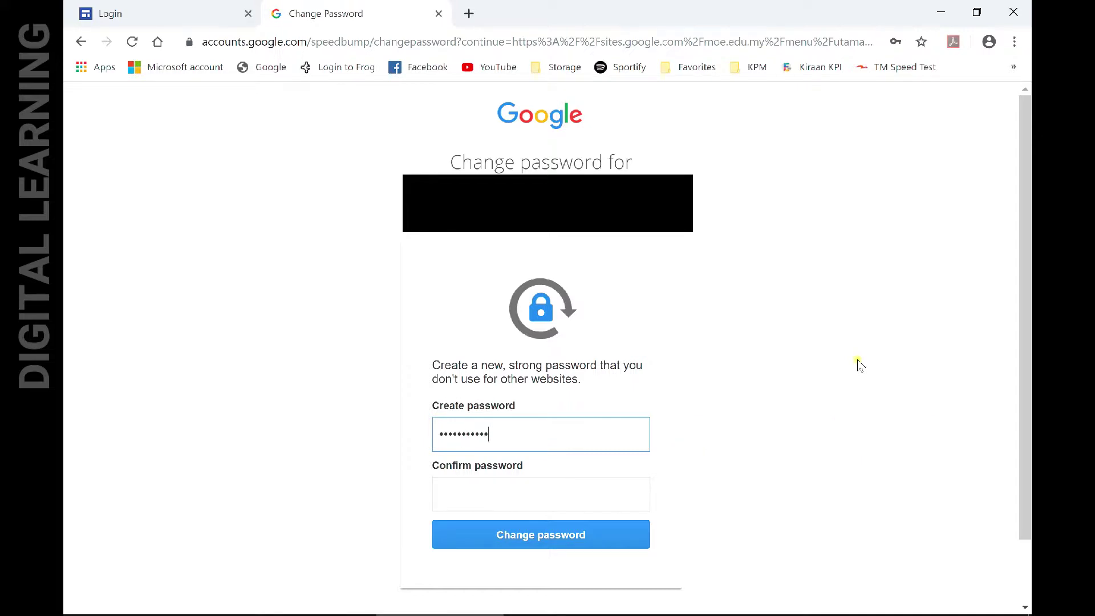
Step: Type a new account password, confirm it, and submit the change
click(476, 499)
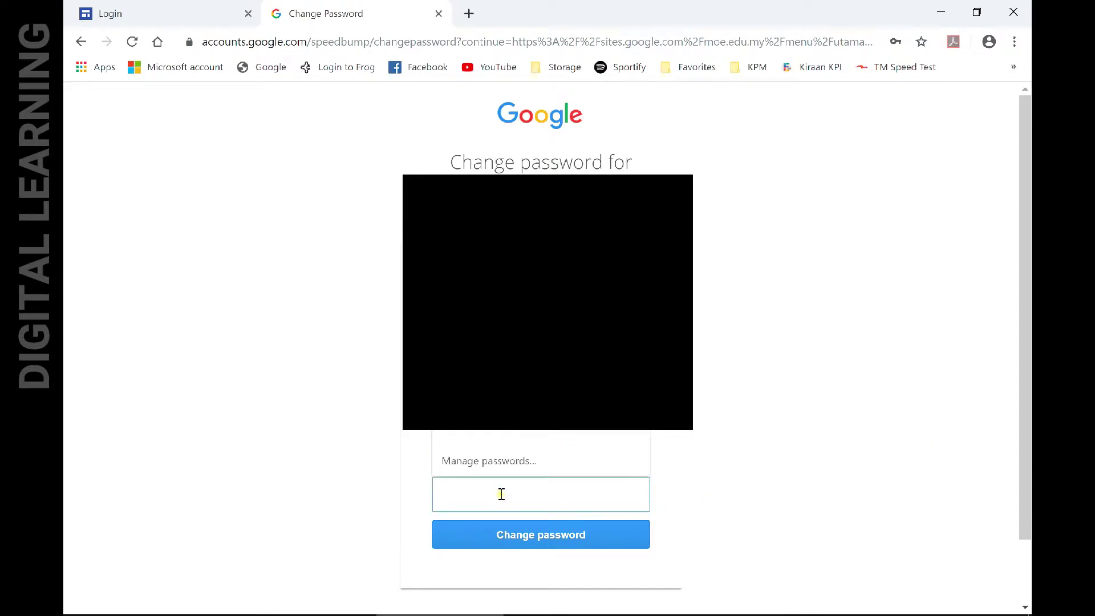
text(1111)
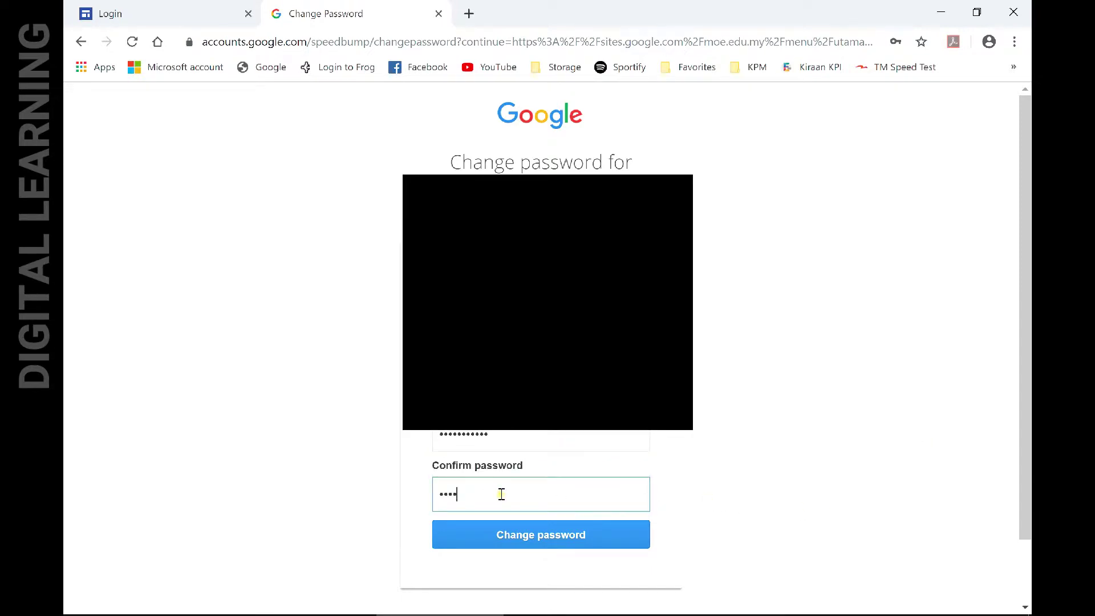
text(11)
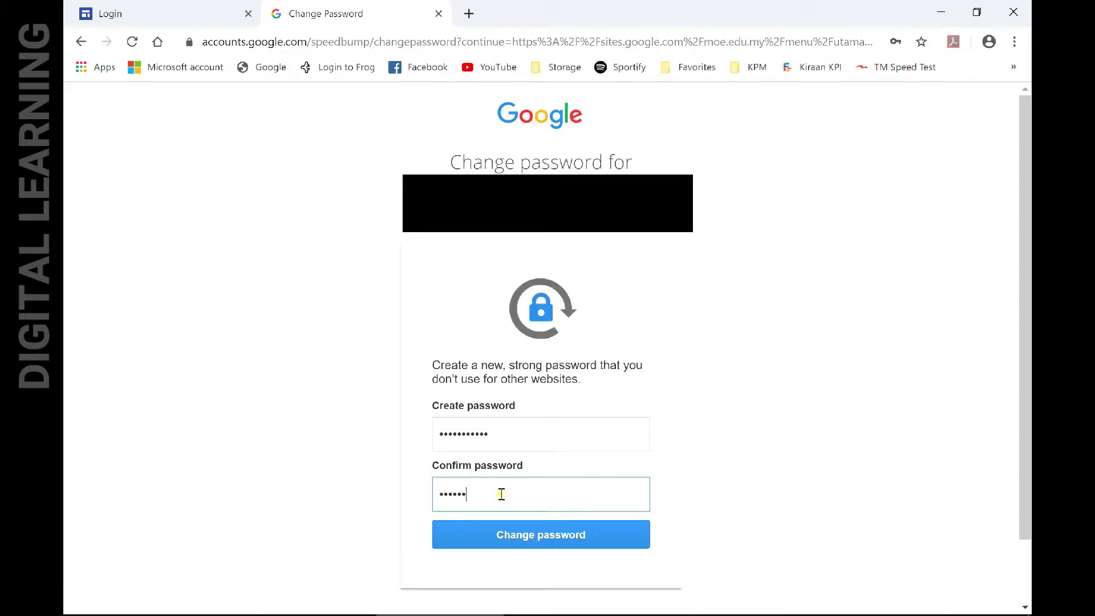
text(11)
text(111)
click(570, 537)
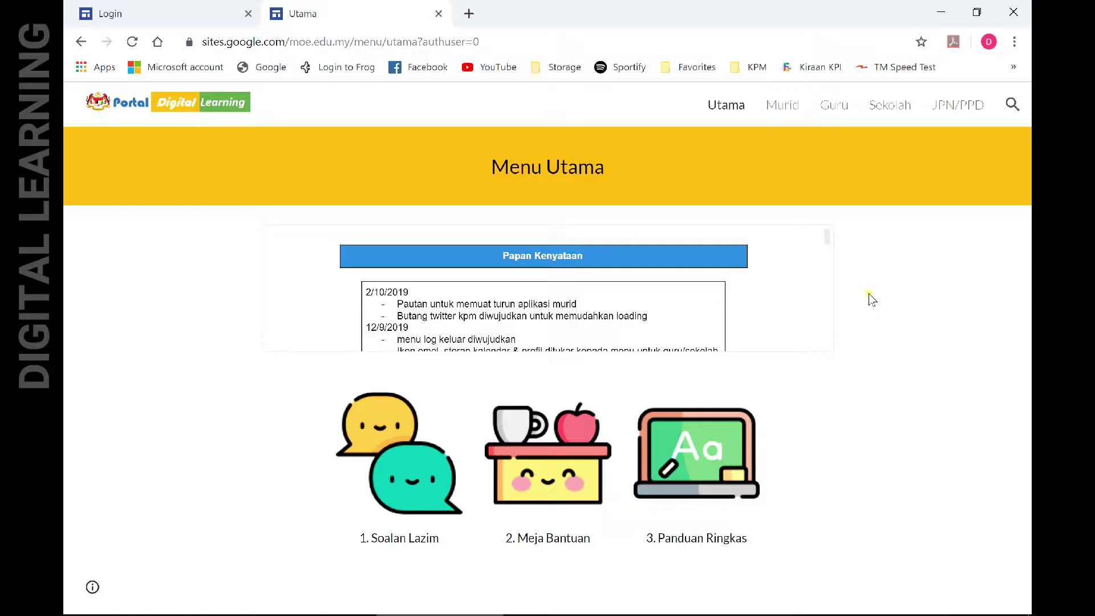
mouse_move(618, 293)
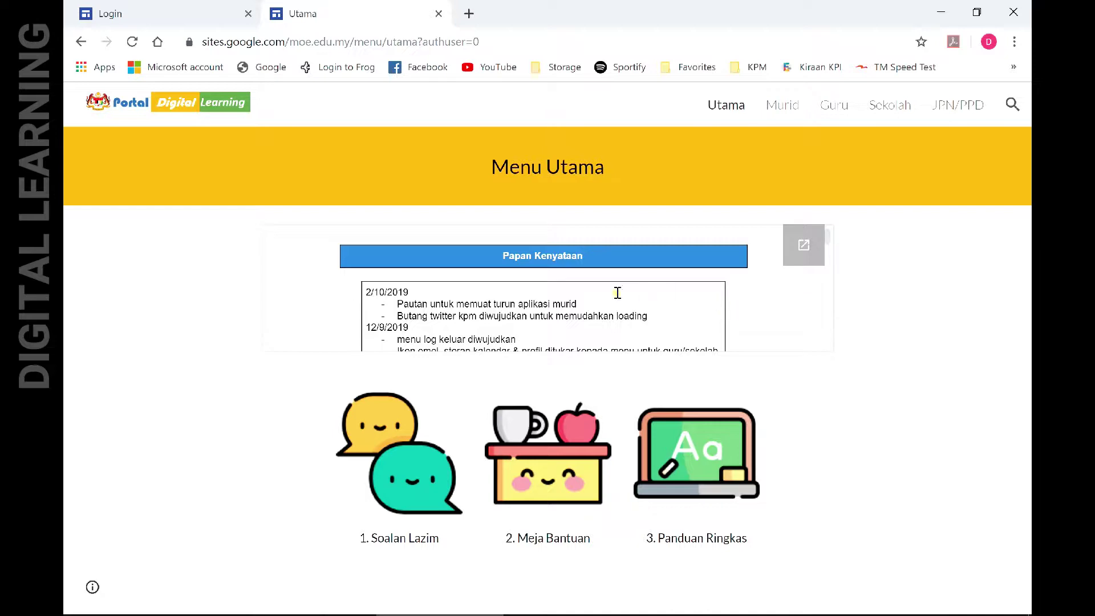
Step: Try the Guru section, then back out of Access Denied to Menu Utama
scroll(654, 308, down, 2)
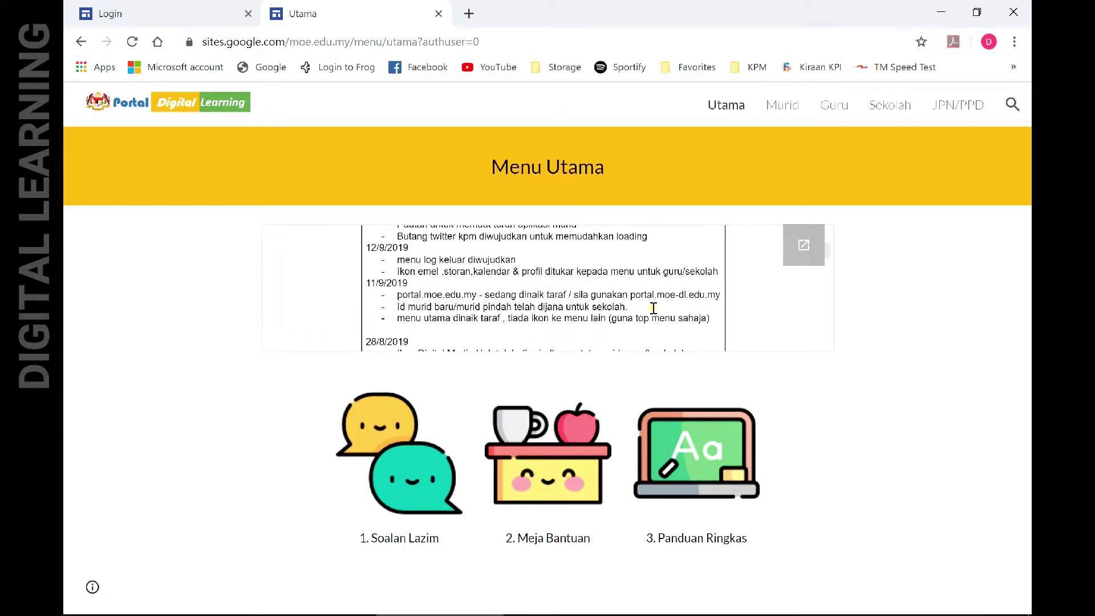
scroll(653, 308, down, 1)
scroll(655, 296, up, 2)
scroll(659, 285, up, 1)
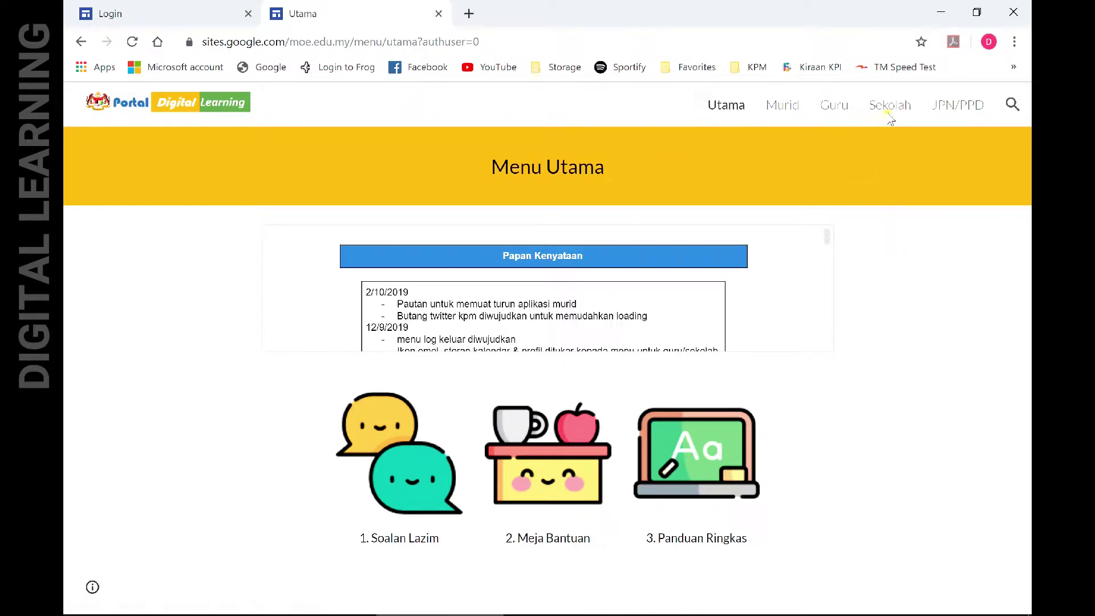
click(833, 110)
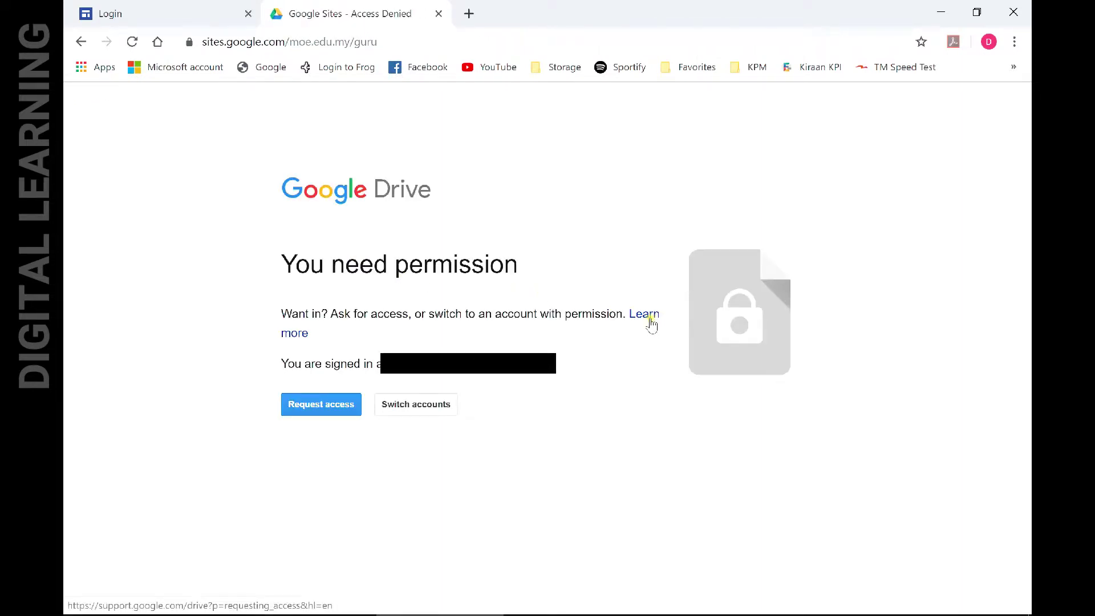
click(80, 41)
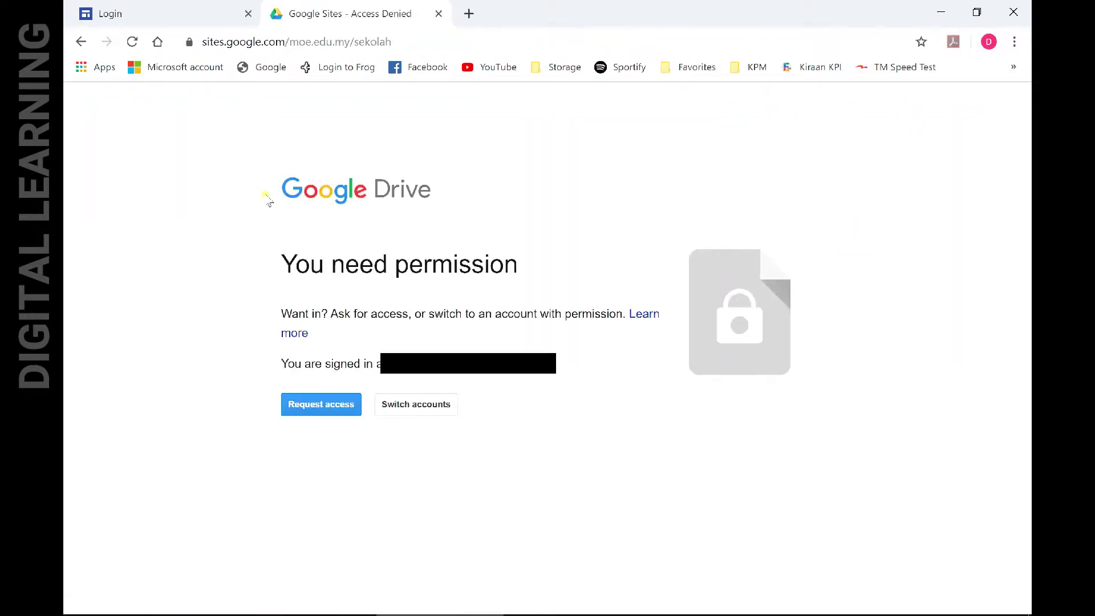
click(81, 42)
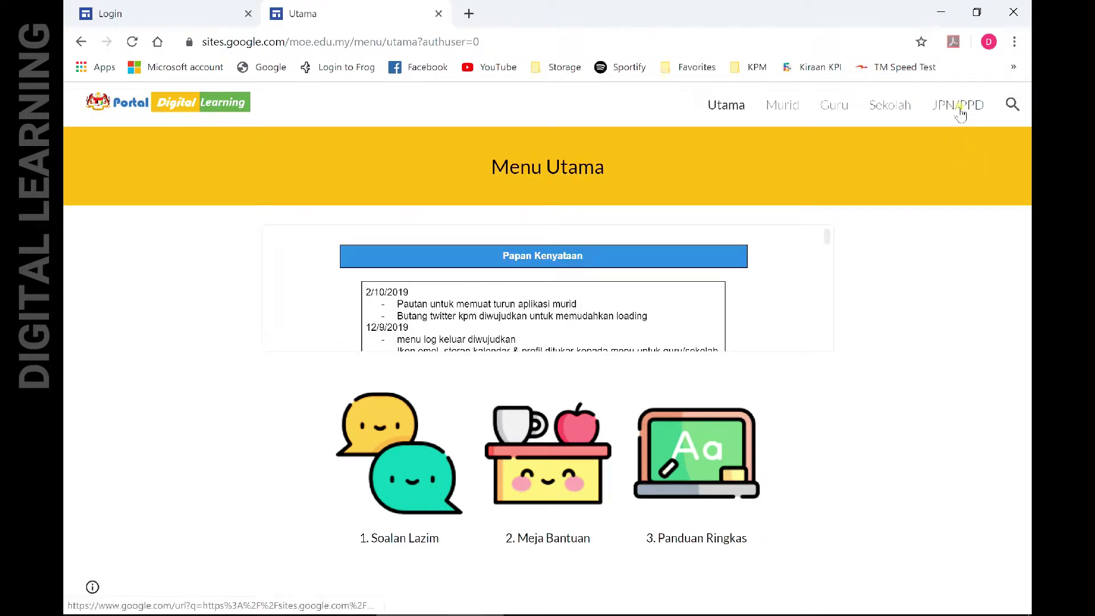
Step: Try JPN/PPD, return to the main menu, and open the Murid section
click(960, 110)
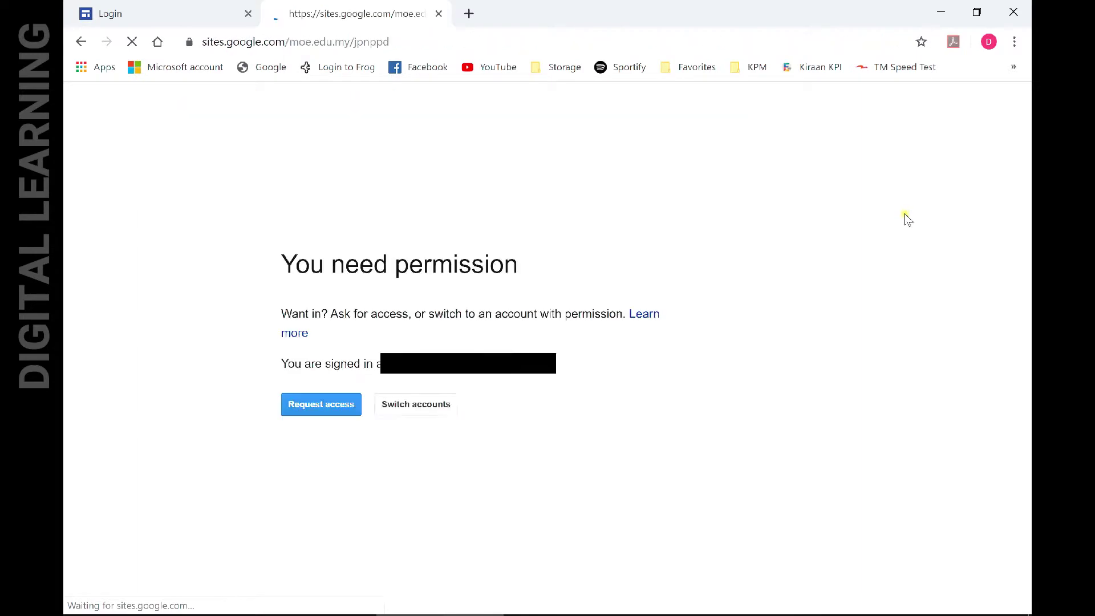
click(81, 41)
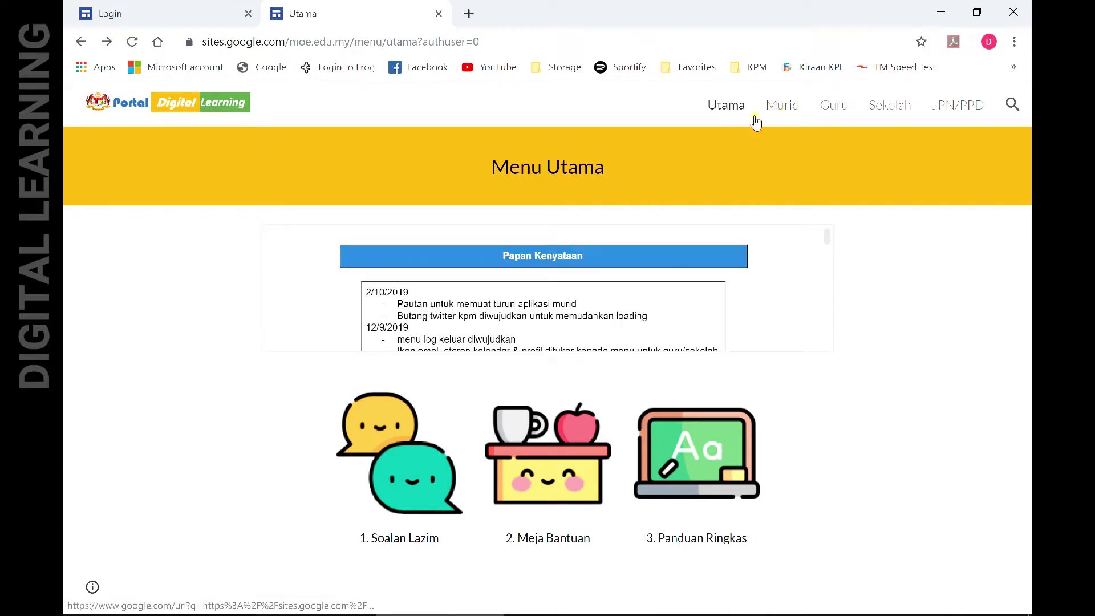
click(780, 105)
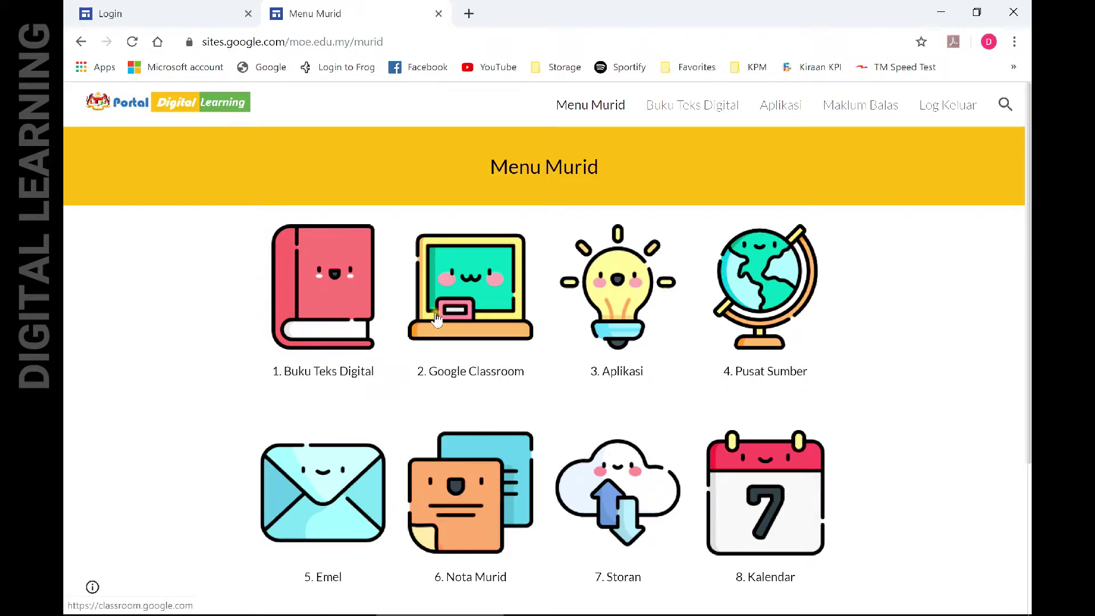
Step: From Menu Murid, open Aplikasi and browse its app tiles like Earth, Maps, Padlet
scroll(436, 319, down, 4)
scroll(532, 336, up, 4)
scroll(495, 354, down, 3)
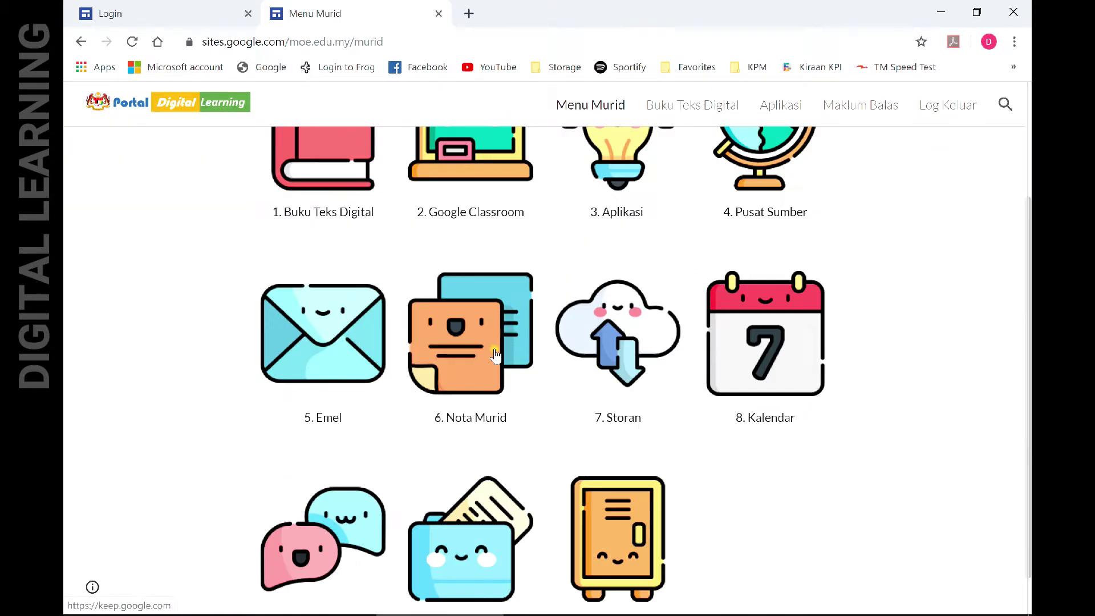
scroll(570, 360, down, 1)
scroll(633, 342, up, 4)
click(617, 261)
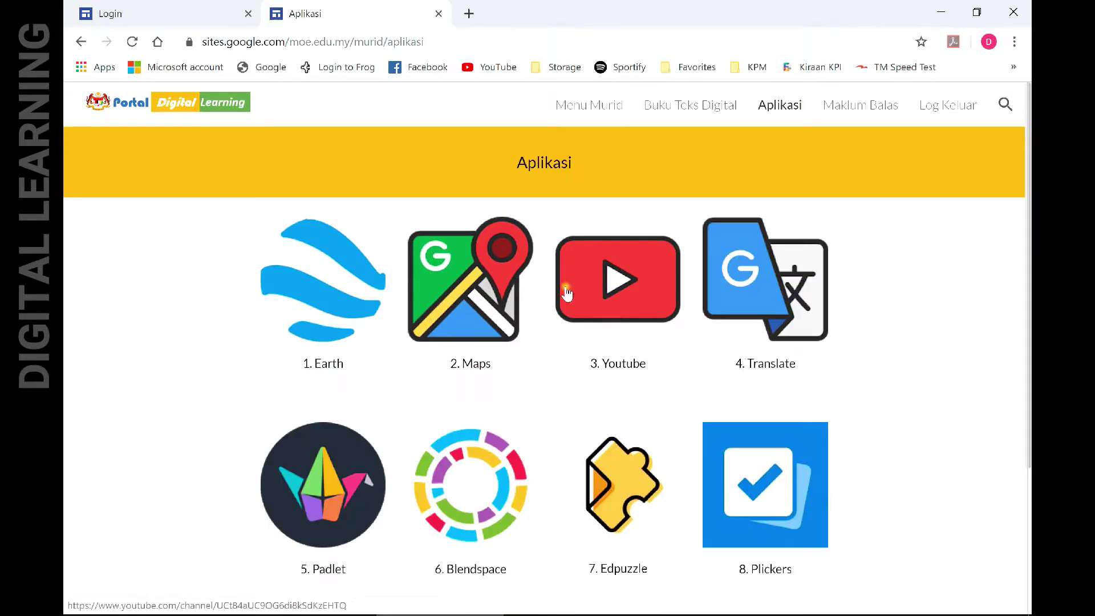
scroll(570, 308, down, 3)
scroll(592, 349, up, 4)
scroll(448, 273, down, 3)
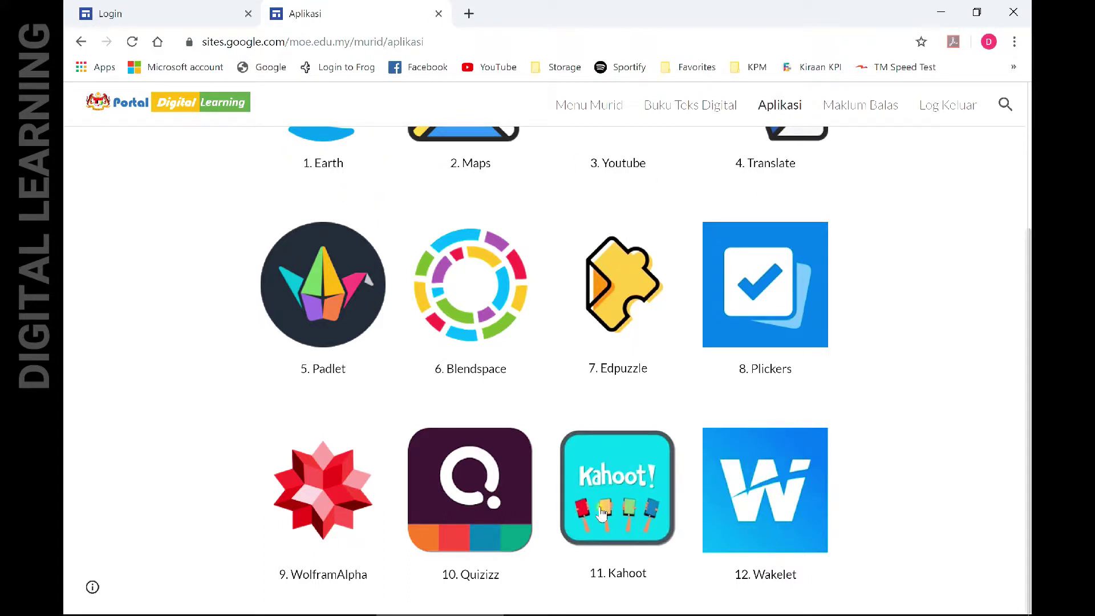
scroll(883, 219, up, 3)
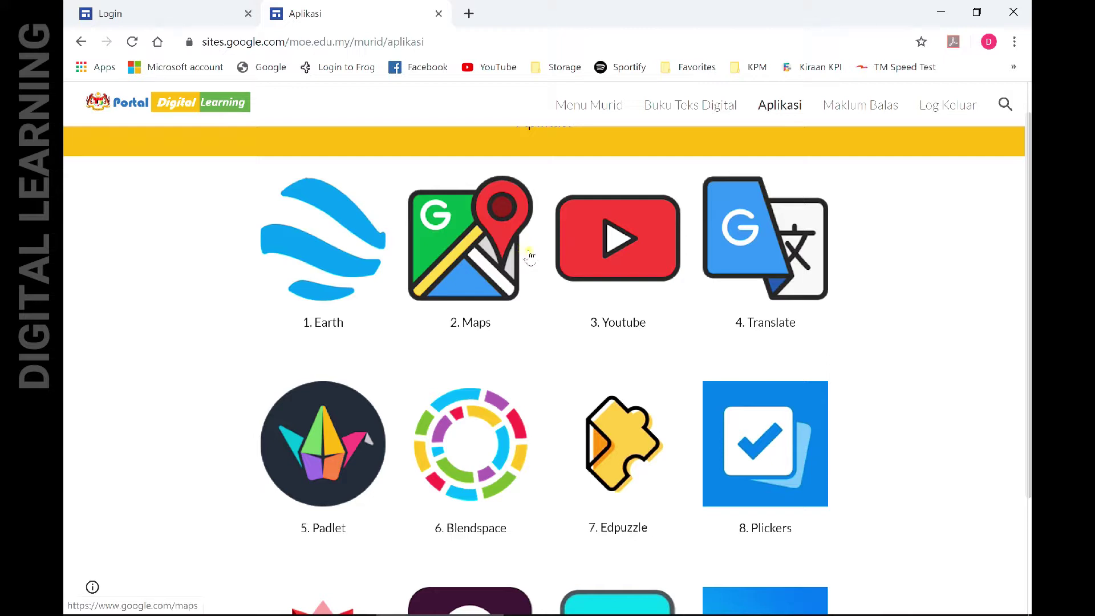
Step: Return to Menu Murid and launch the 2. Google Classroom icon in a new tab
click(600, 108)
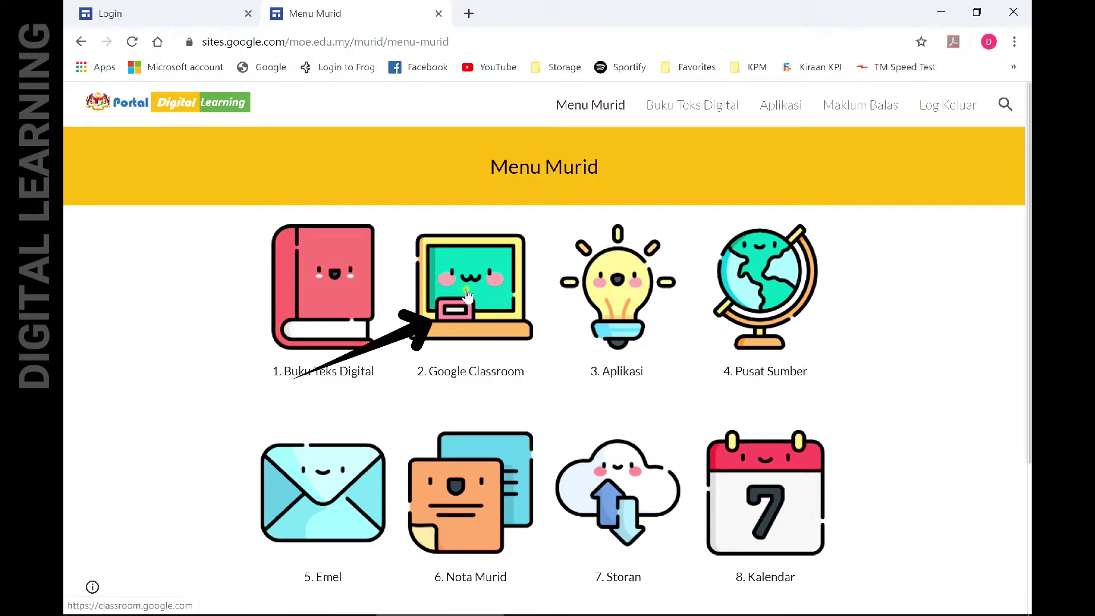
click(467, 295)
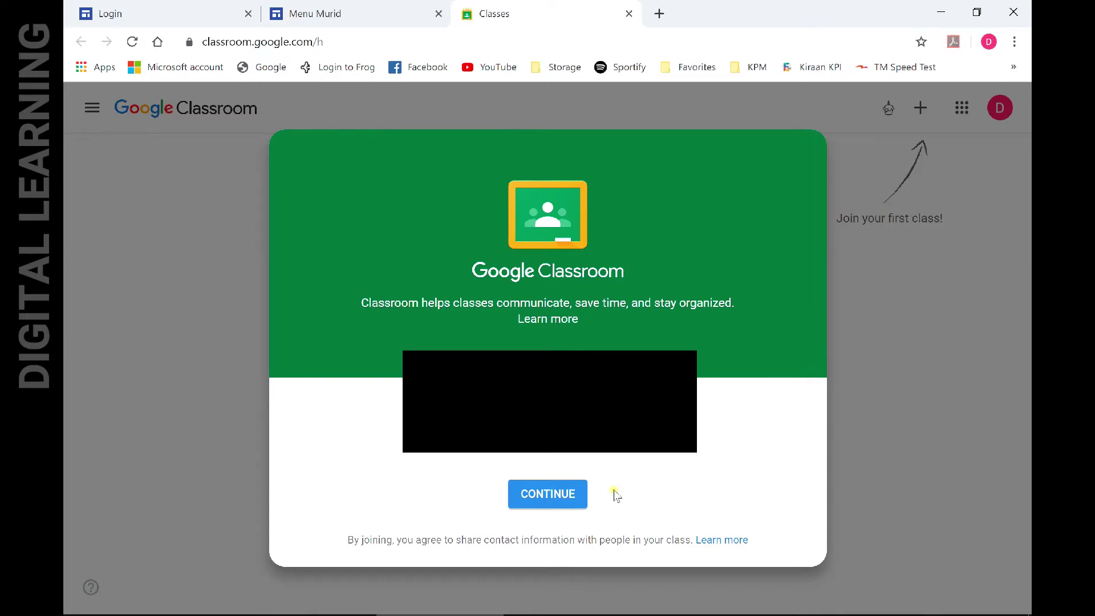
Step: Continue past the Classroom welcome dialog and pick the I'M A STUDENT role
click(560, 497)
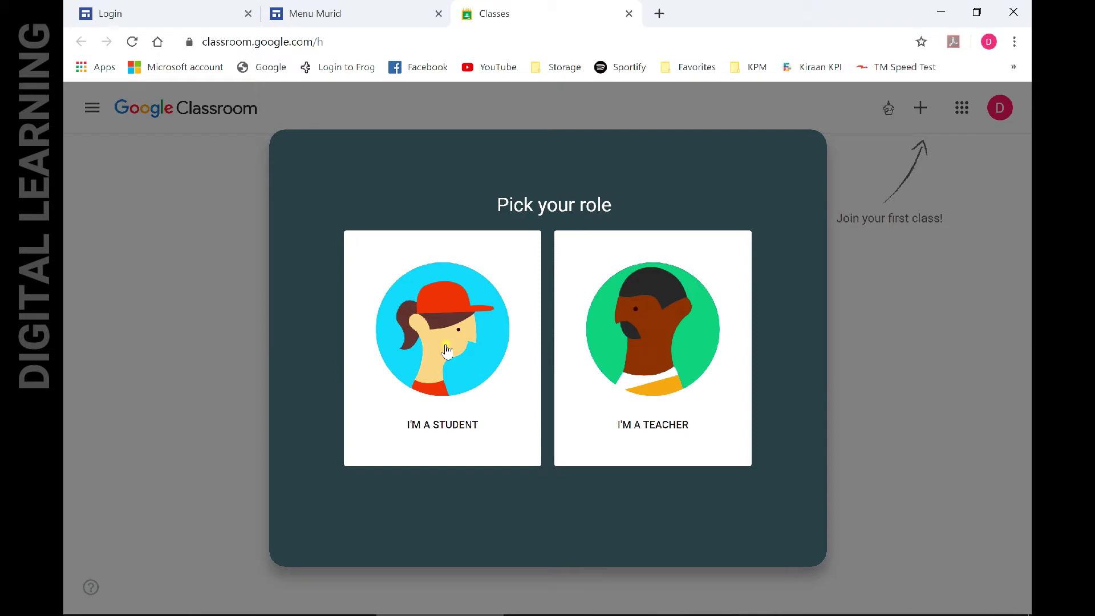
click(447, 351)
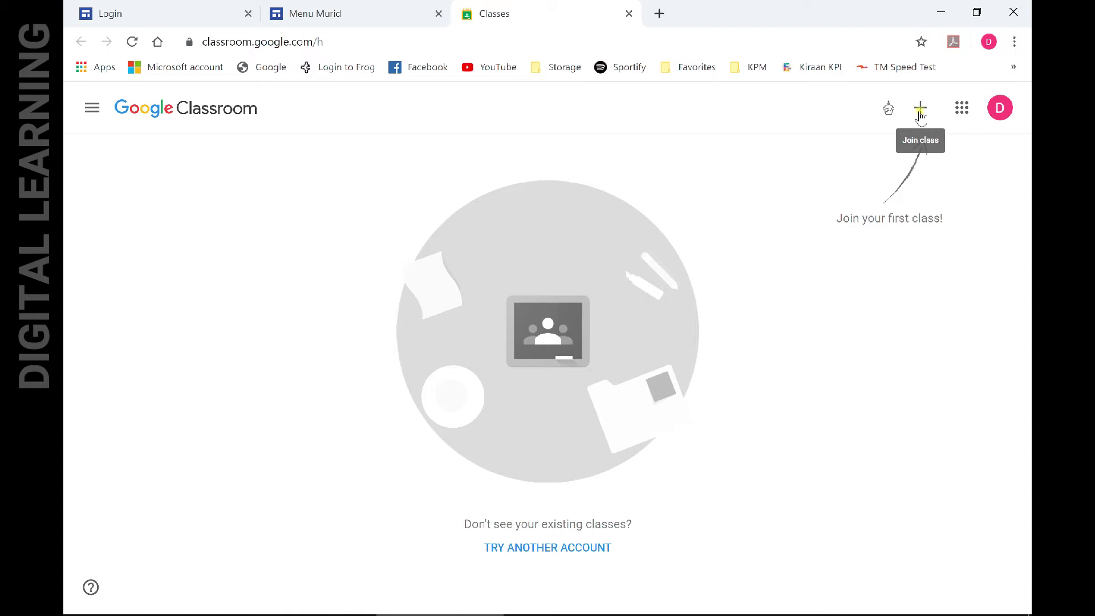
Step: Join the 4D TMK class by pasting the teacher's class code into Join class
click(920, 110)
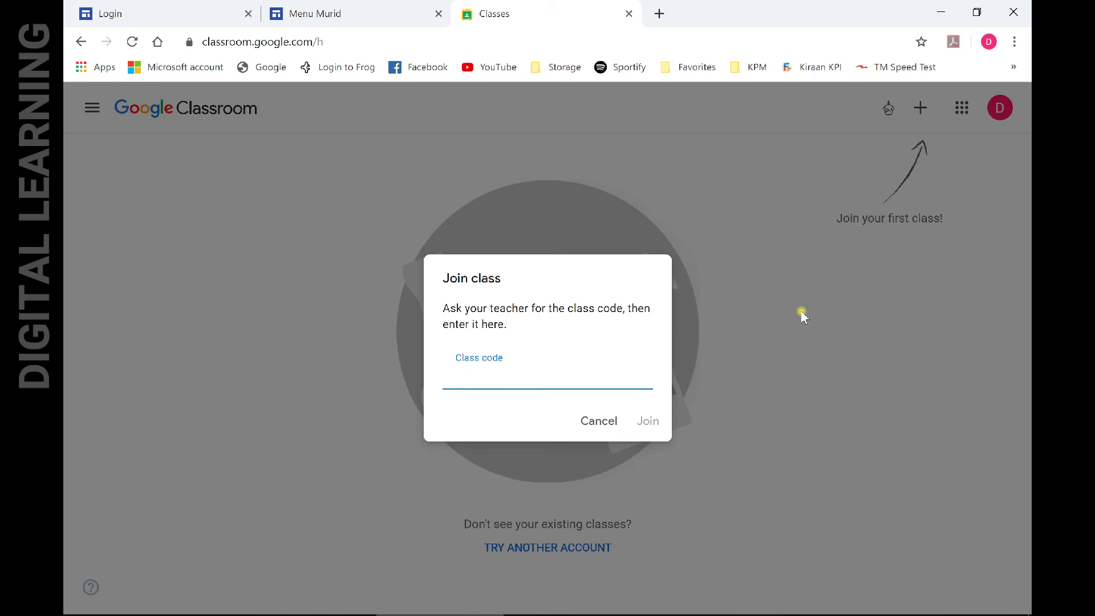
key(ctrl+v)
key(Return)
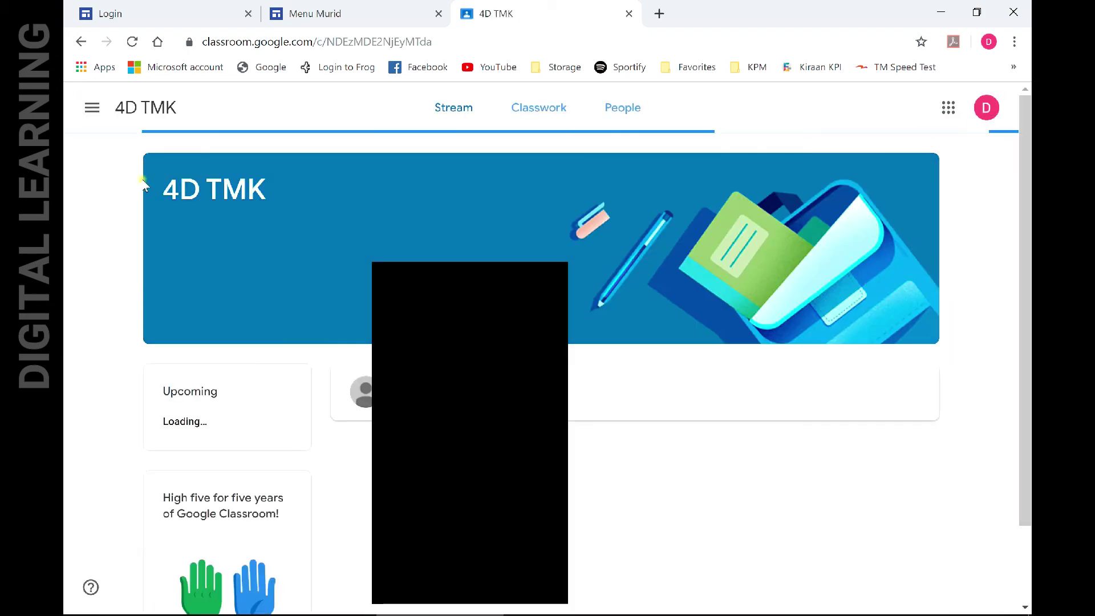
Step: Dismiss the Create posts tip on the 4D TMK class Stream page
scroll(697, 343, down, 2)
scroll(699, 320, up, 2)
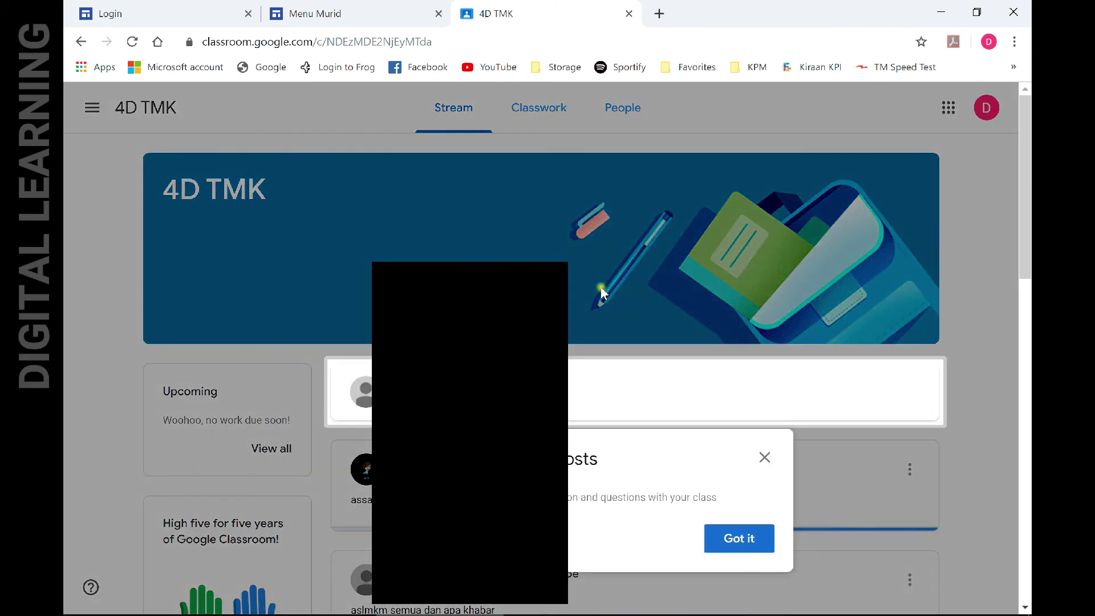
click(764, 458)
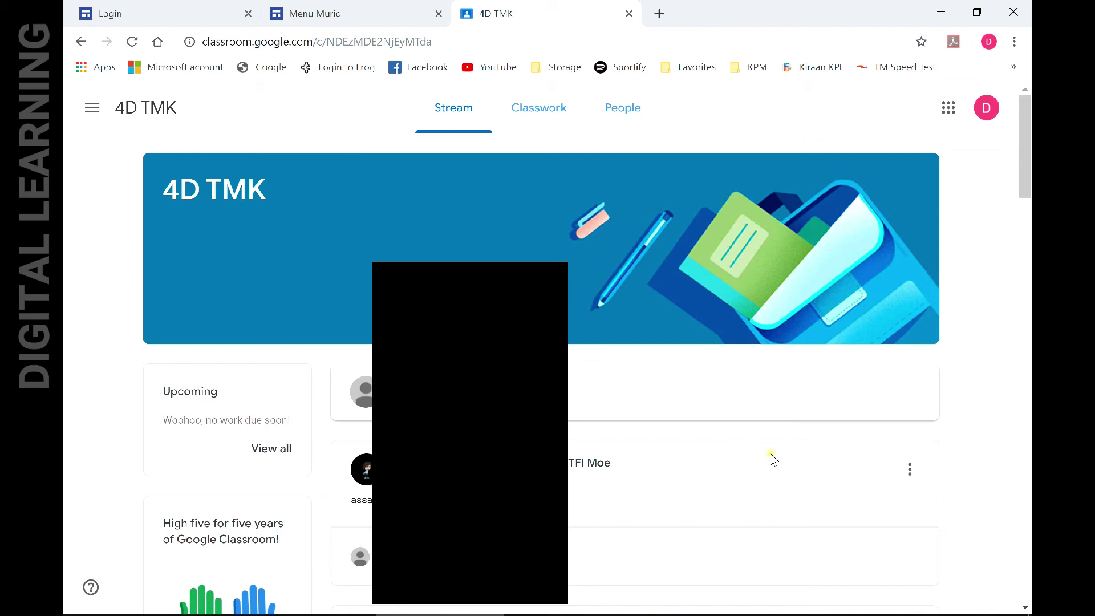